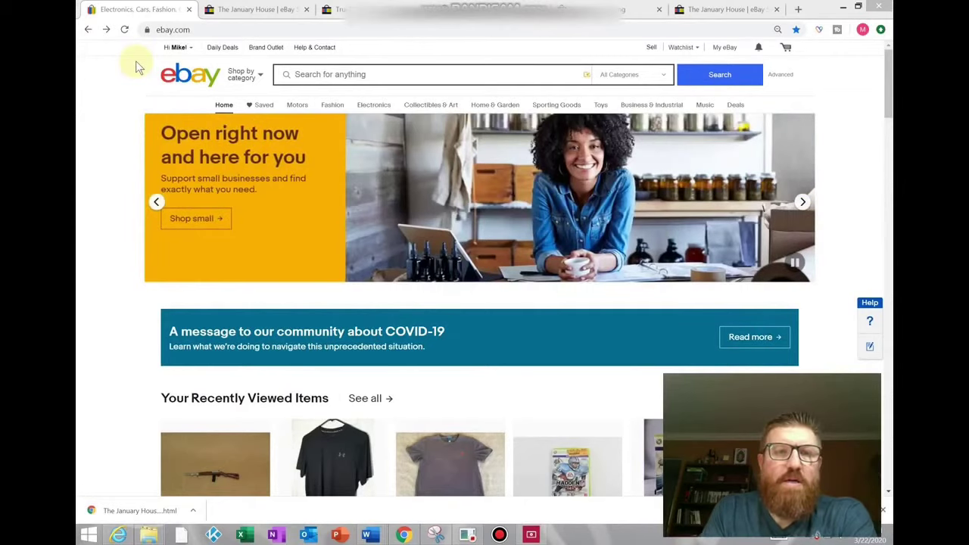
Open the seller's own profile from the account menu, showing feedback and 777 items for sale.
mouse_move(179, 48)
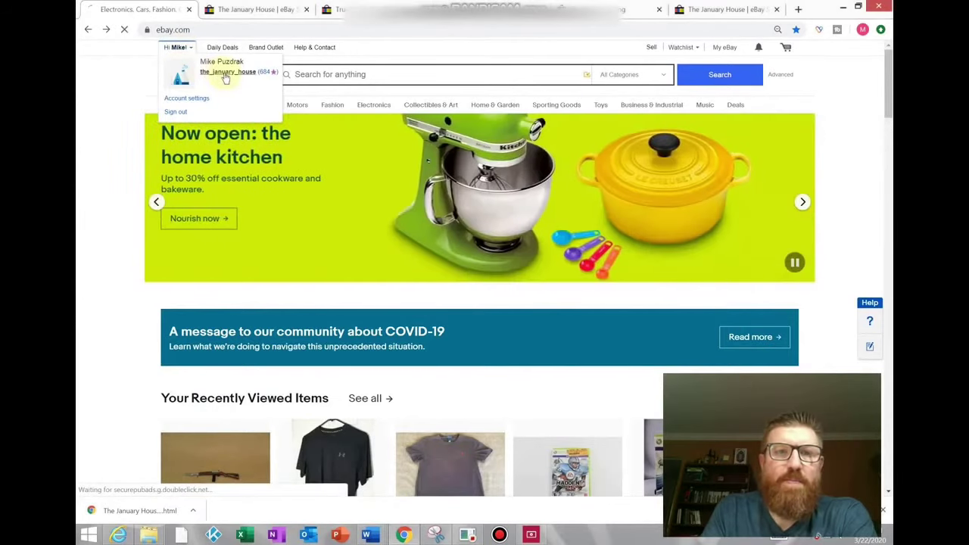
click(225, 72)
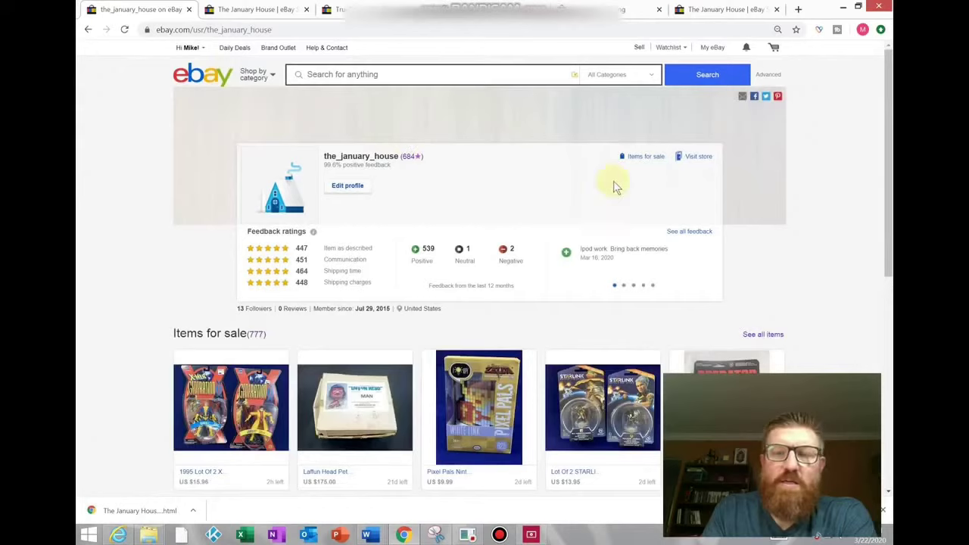
Visit The January House store from the profile and scroll through its category list.
click(693, 161)
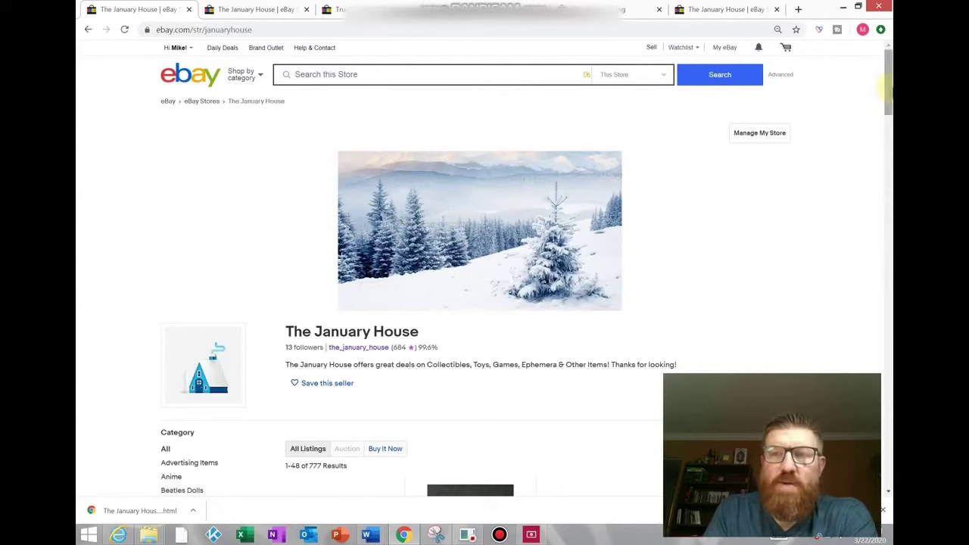
drag(890, 94, 890, 123)
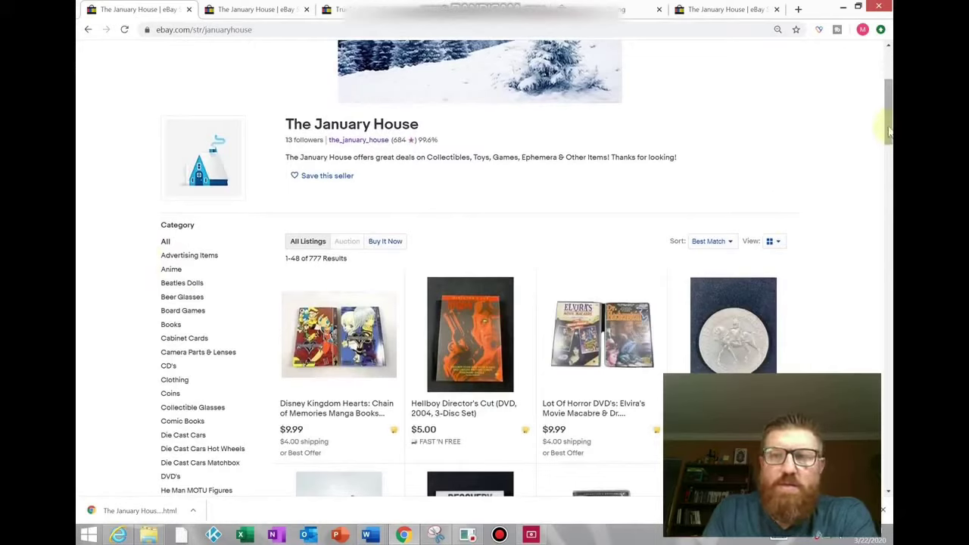
drag(889, 133, 888, 102)
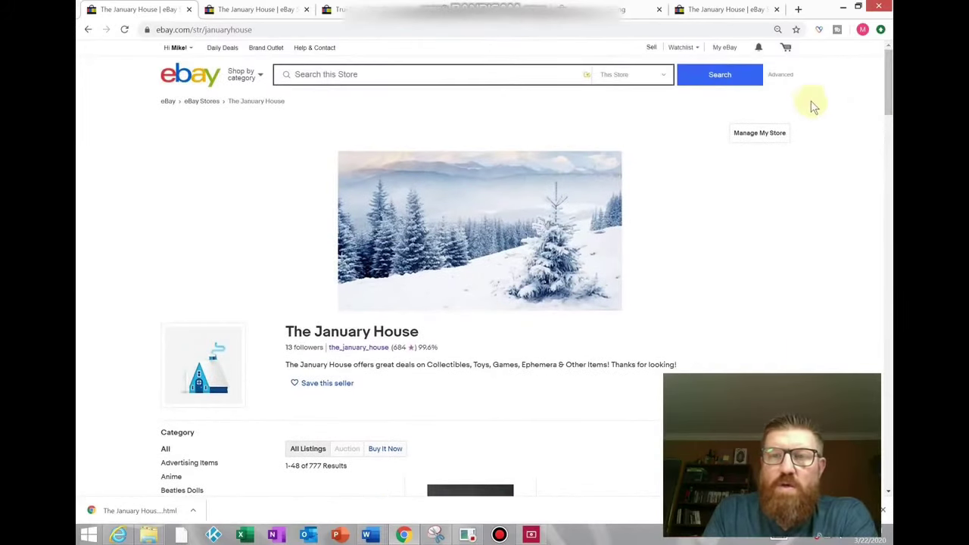
Go from Manage My Store to the Store Categories page under Store Design.
click(753, 134)
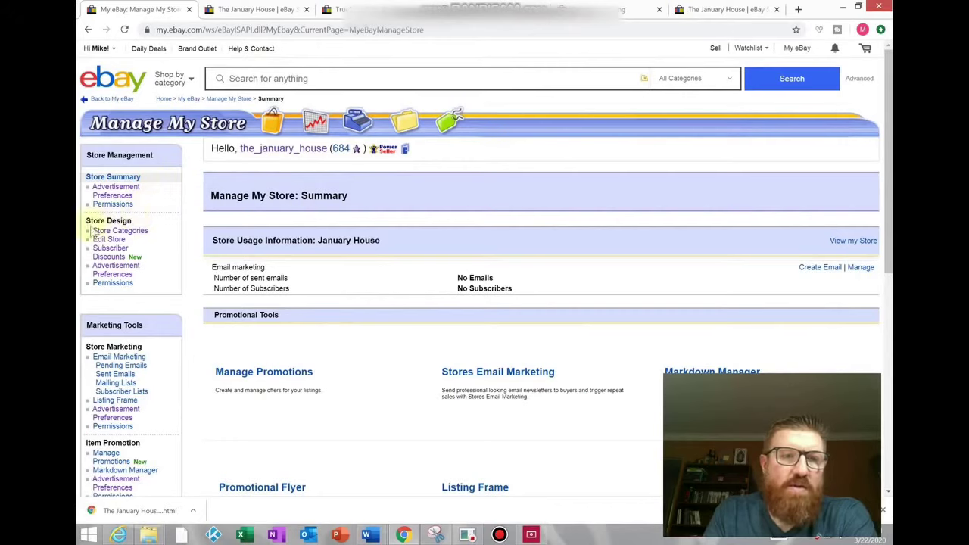
click(135, 232)
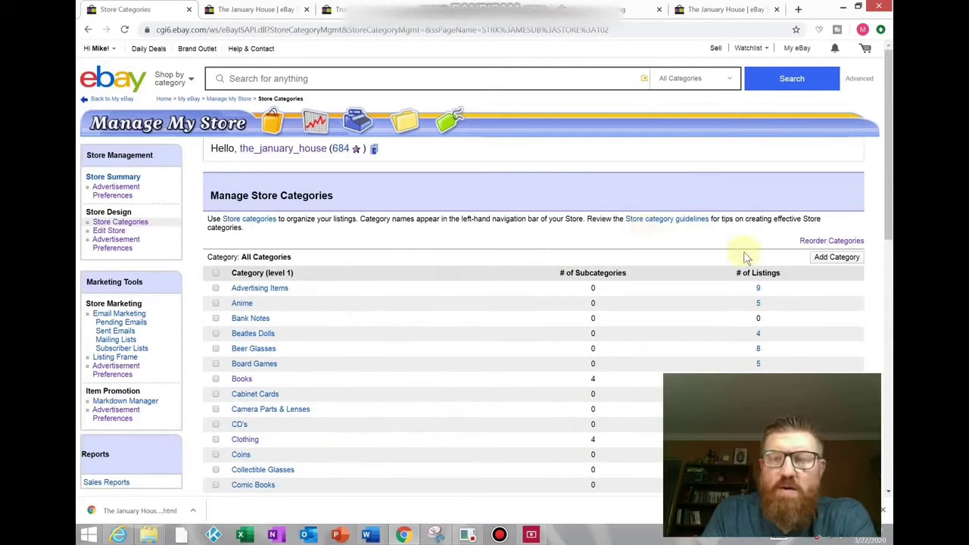
Add a new category and enter 'Vintage GI JOE Accessories' as its name.
click(837, 258)
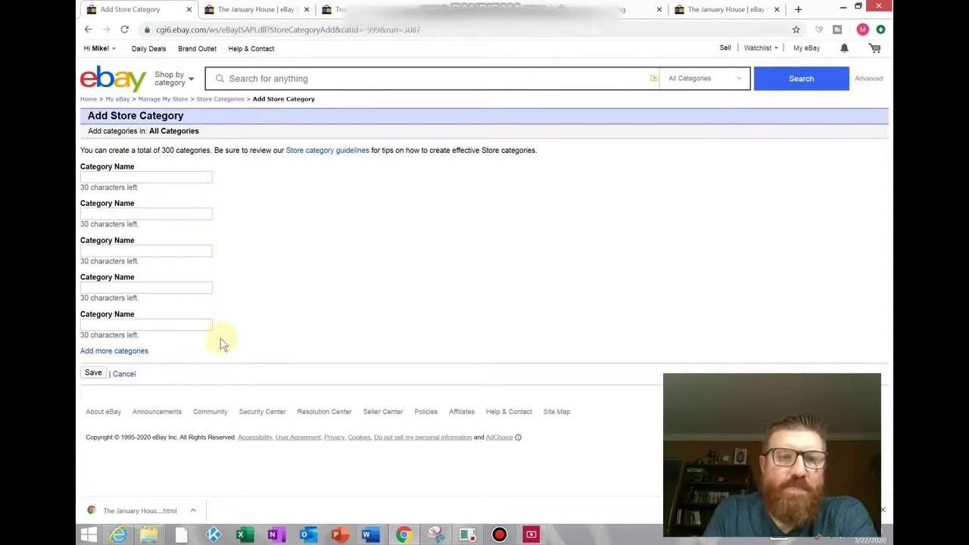
click(142, 177)
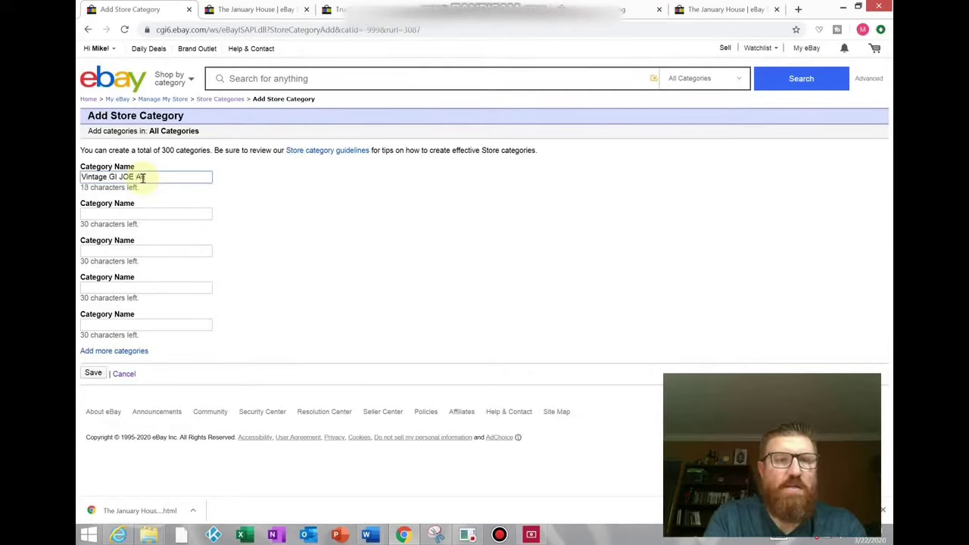
text(cessories)
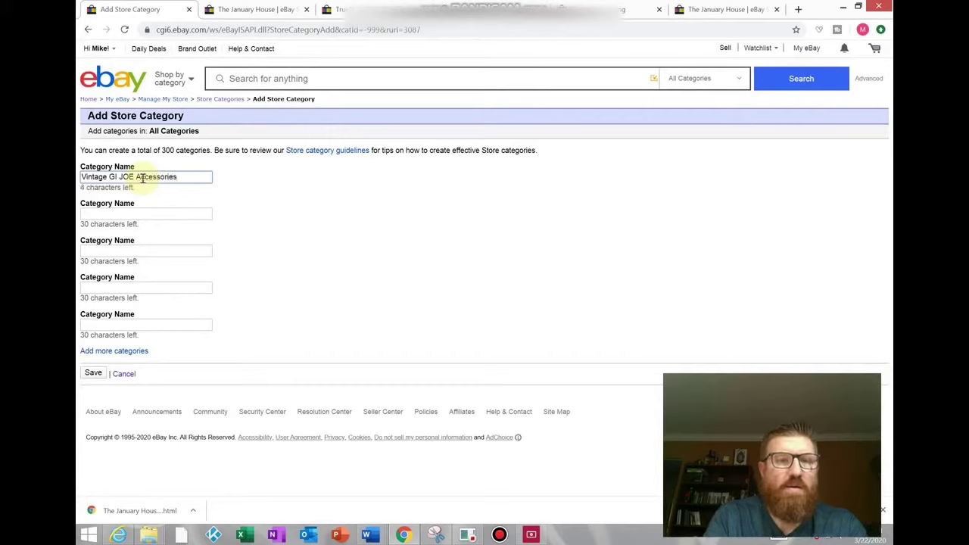
click(174, 199)
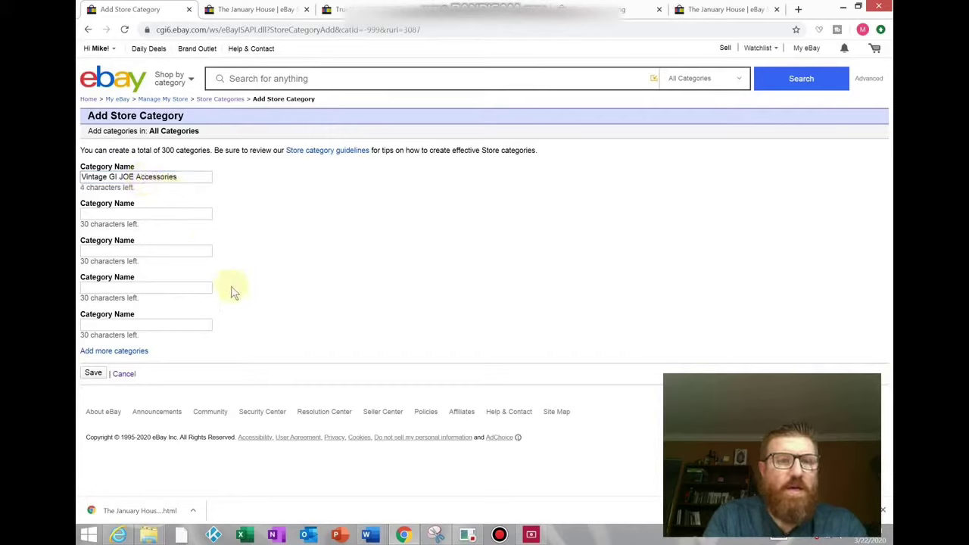
Save the 'Vintage GI JOE Accessories' category and open its page from the category list.
click(89, 378)
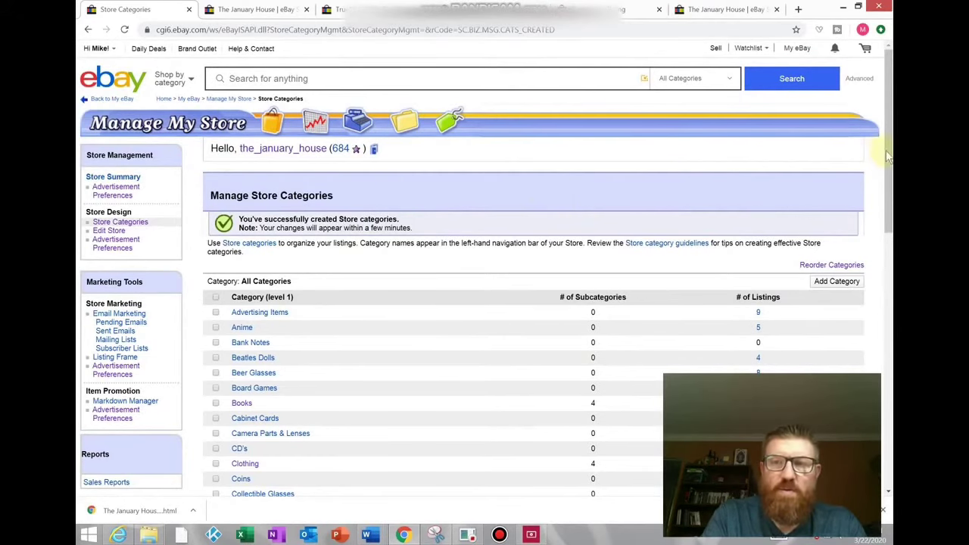
drag(889, 157, 882, 305)
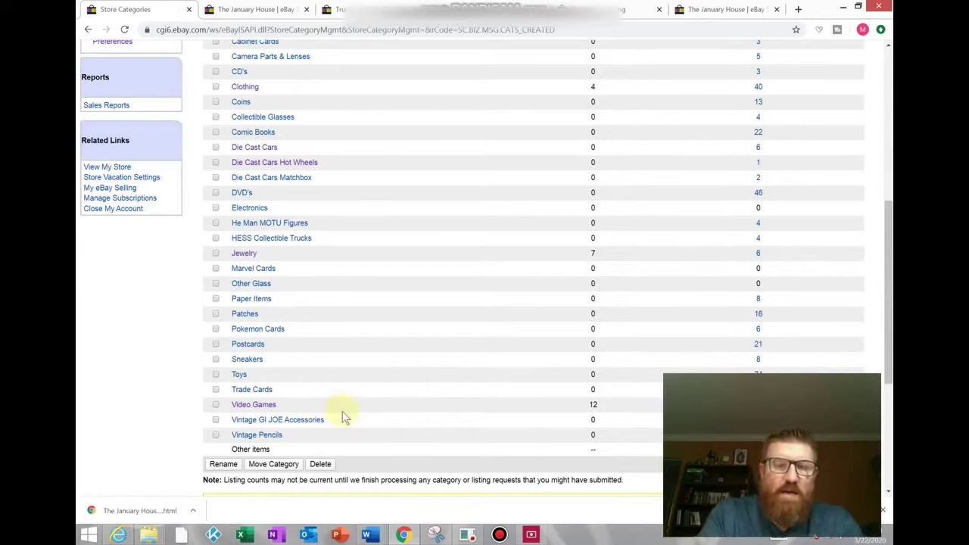
click(305, 420)
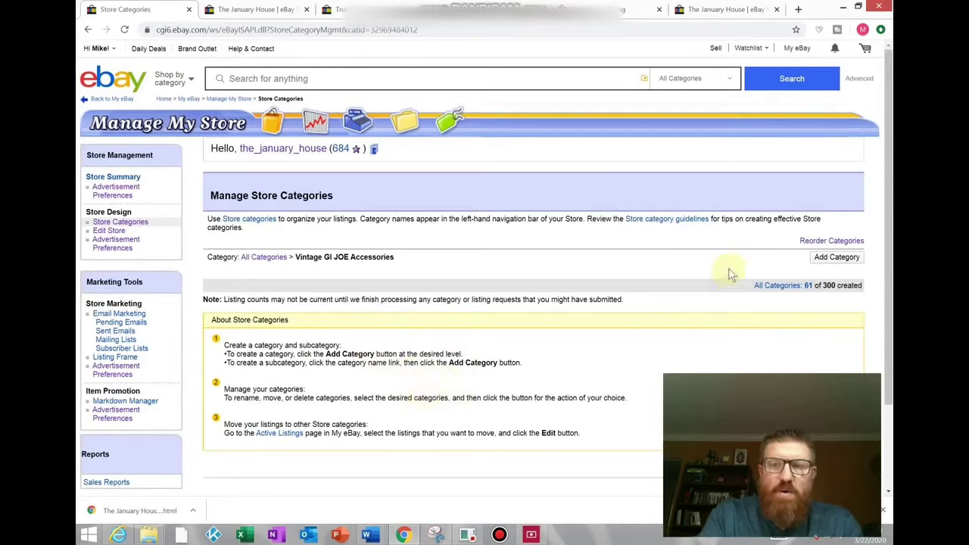
Add subcategories 'Clothing' and 'Weapons' under Vintage GI JOE Accessories and save them.
click(836, 259)
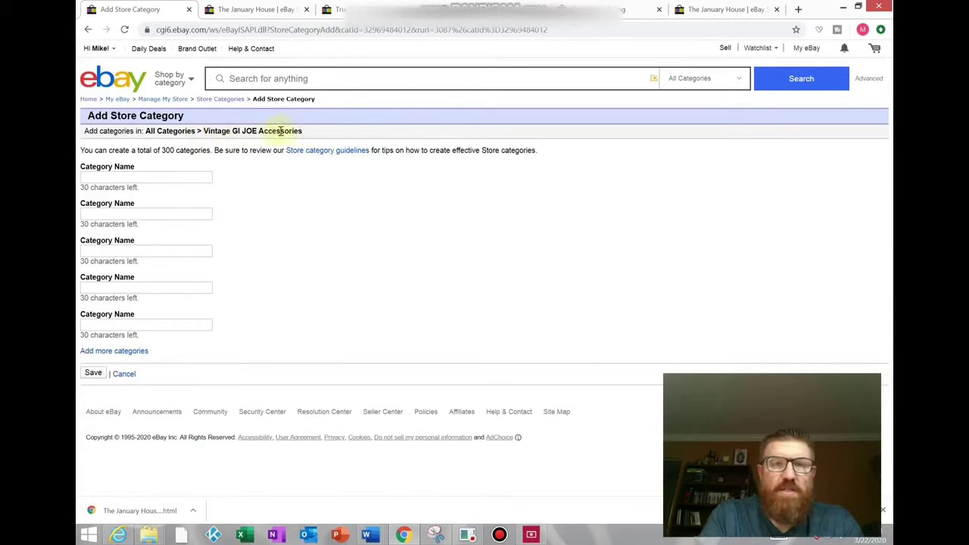
click(203, 177)
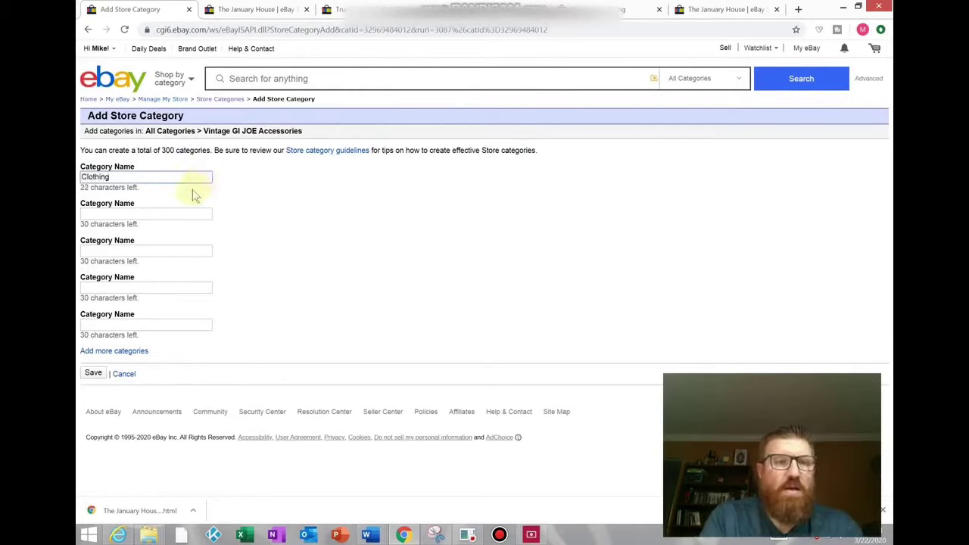
click(172, 209)
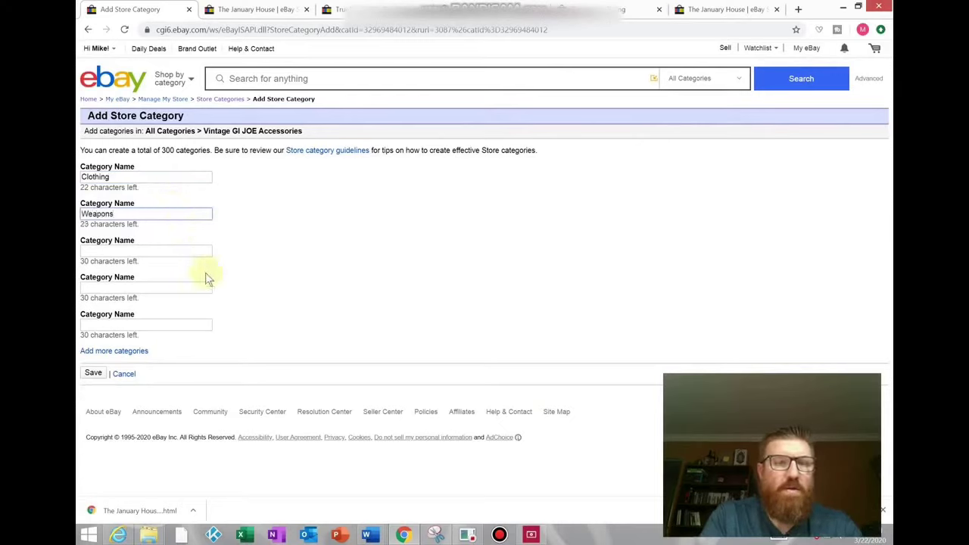
click(93, 373)
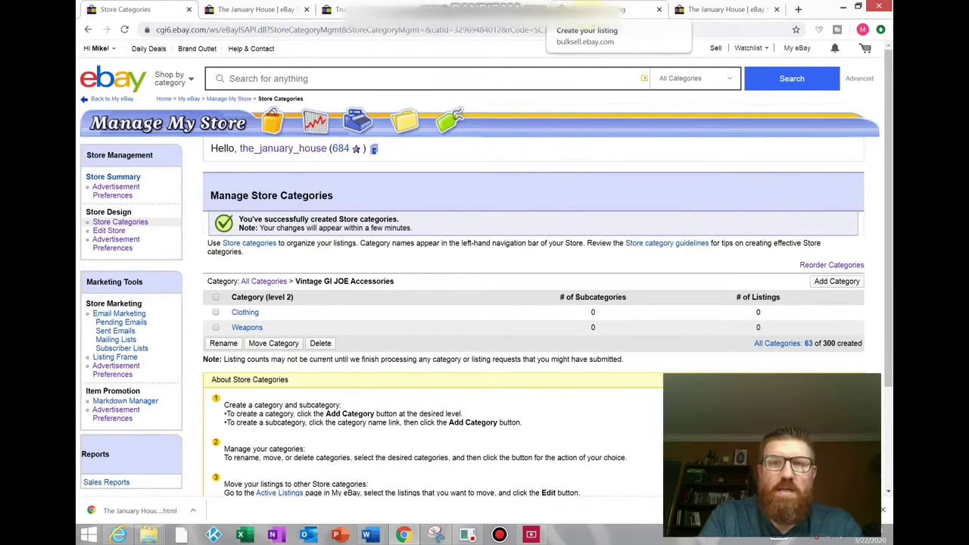
In the GI Joe Marine Carbine Rifle listing, pick Vintage GI JOE Accessories > Weapons as store category.
click(594, 10)
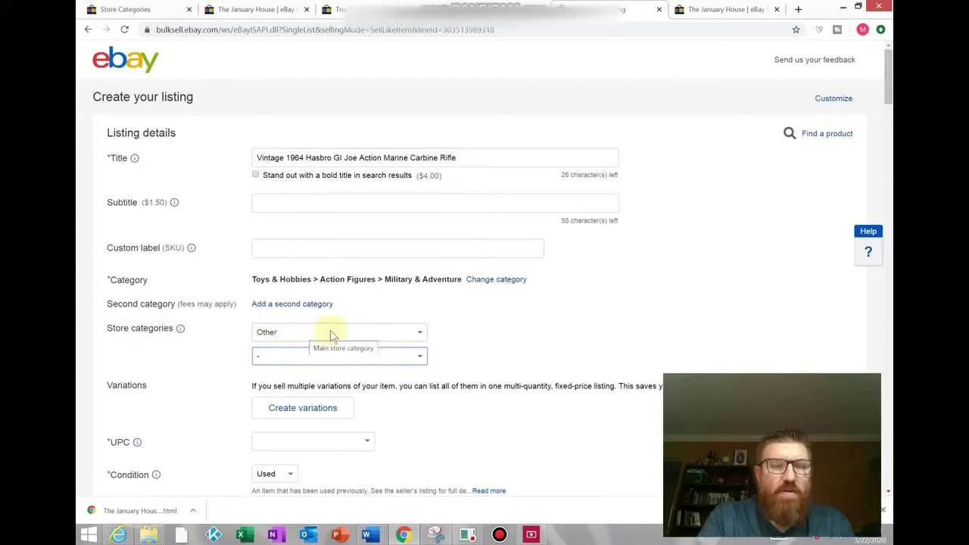
click(420, 334)
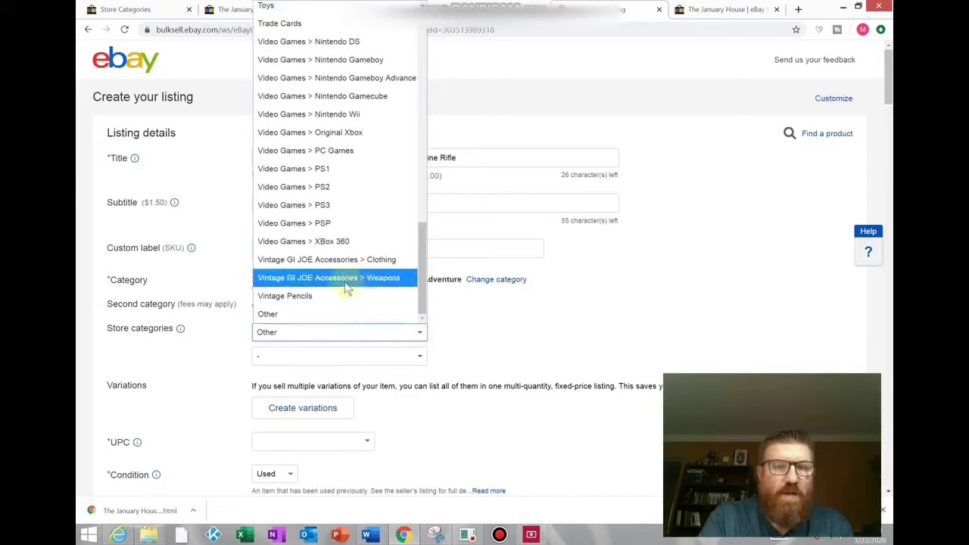
click(385, 278)
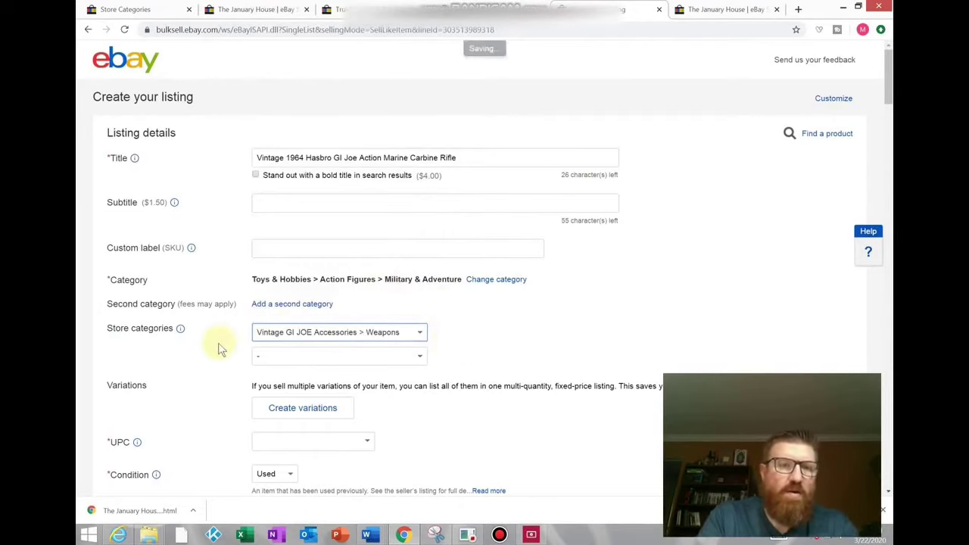
Choose Toys as the rifle listing's second store category.
click(345, 360)
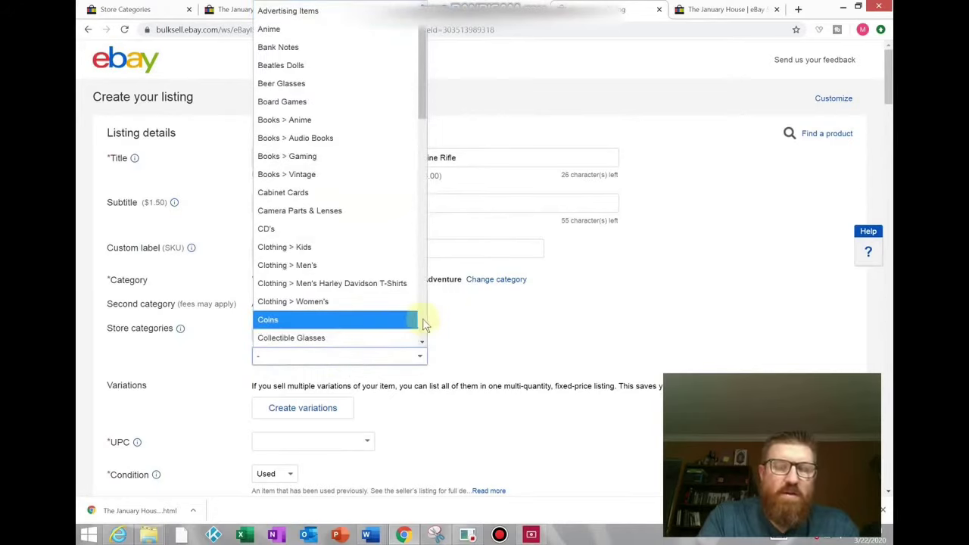
scroll(424, 324, down, 10)
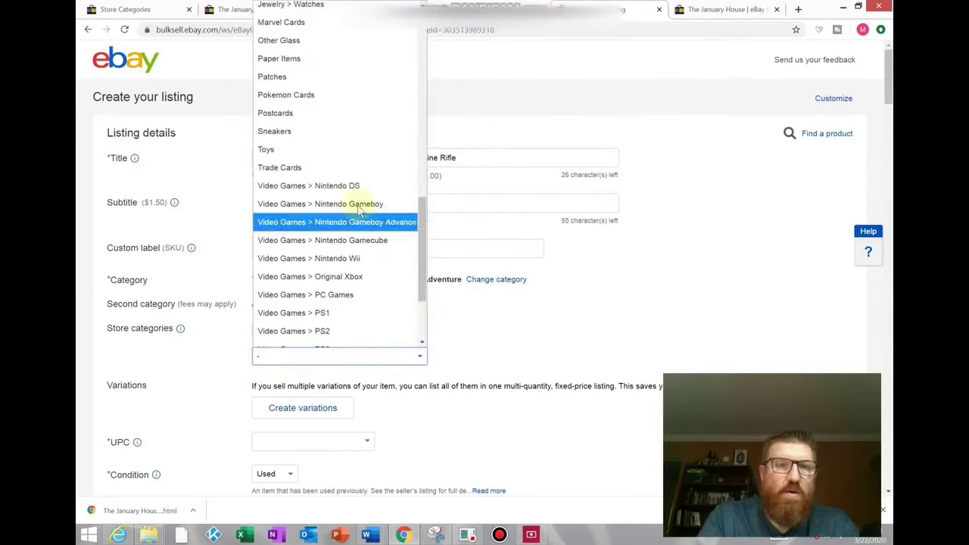
click(324, 159)
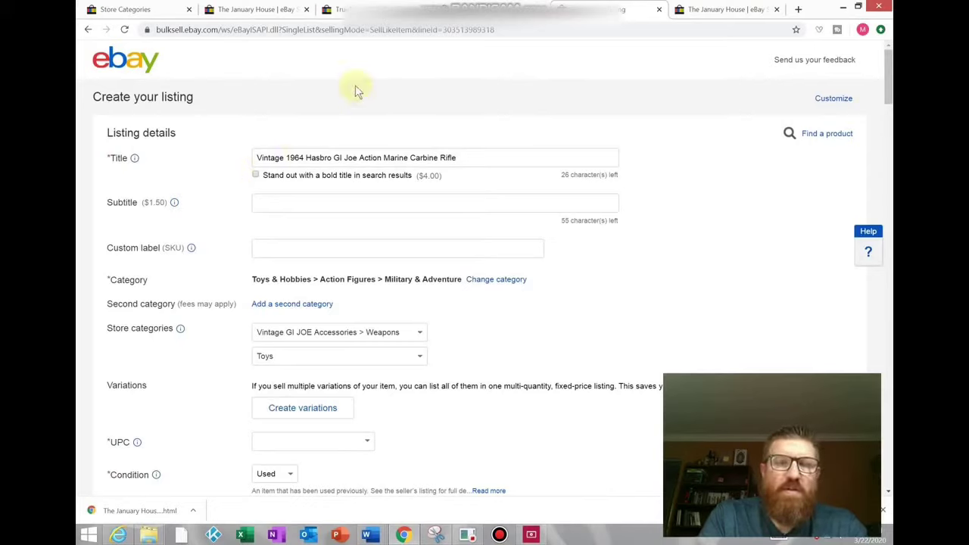
Return to The January House storefront tab showing 1–48 of 777 listings.
click(243, 11)
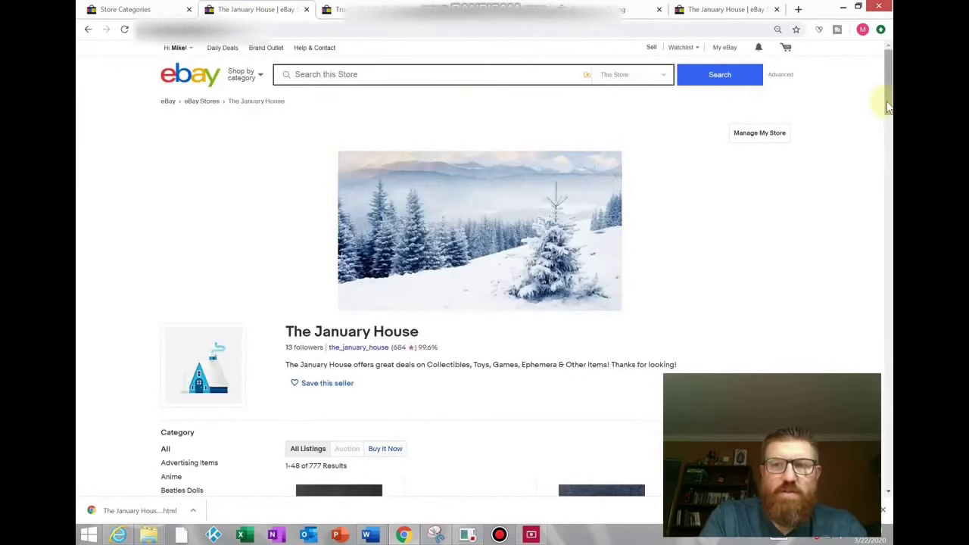
mouse_move(885, 91)
mouse_down()
mouse_move(885, 486)
mouse_move(886, 92)
mouse_up()
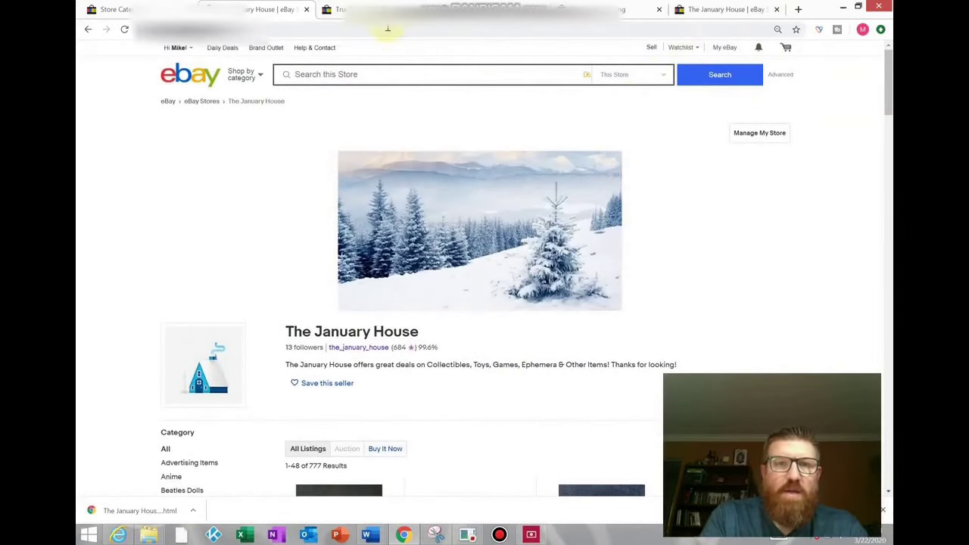
Browse another seller's store listings, then switch to page 4 of the results.
click(371, 11)
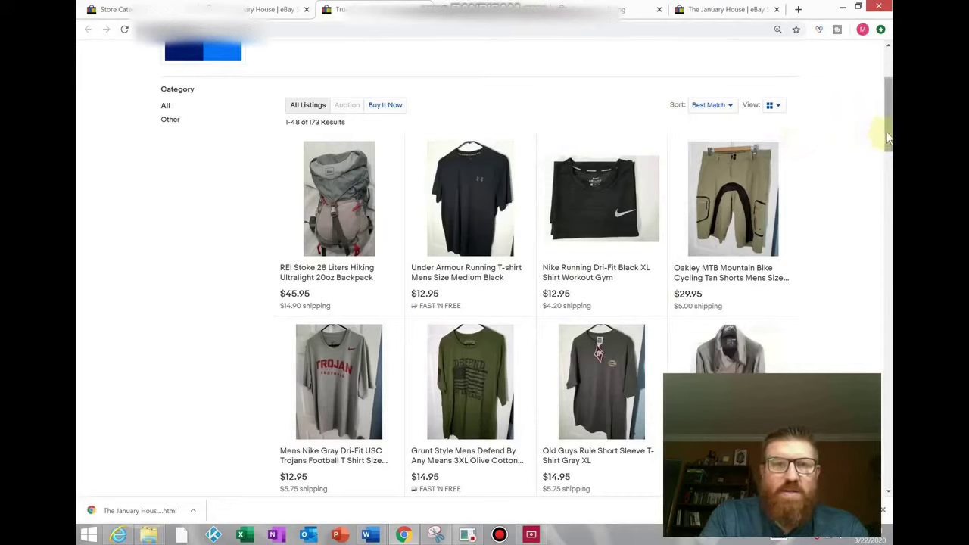
drag(888, 139, 878, 294)
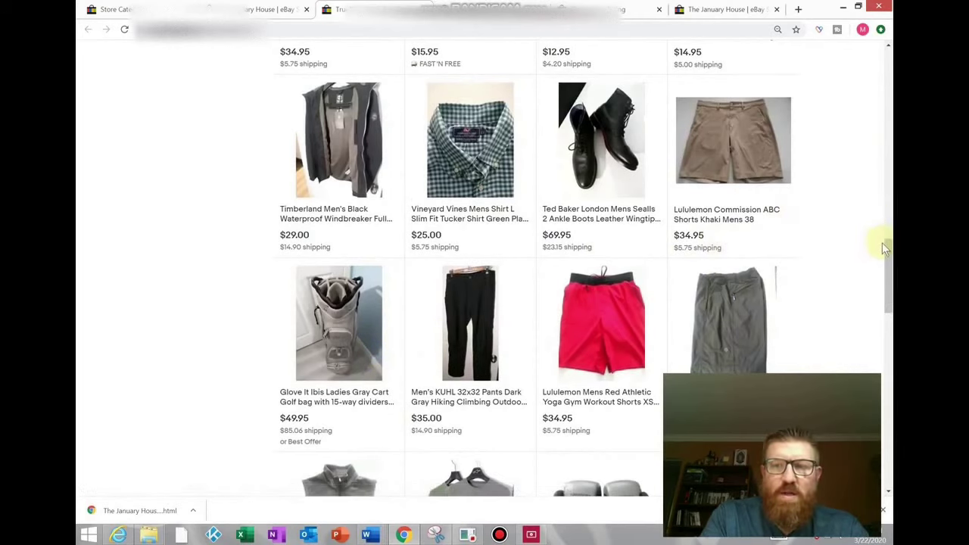
drag(888, 248, 888, 424)
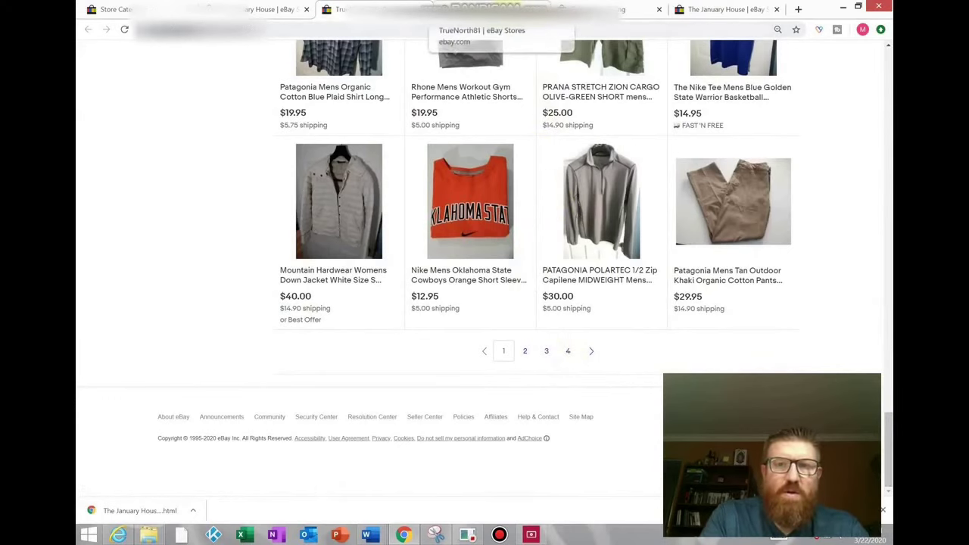
click(454, 9)
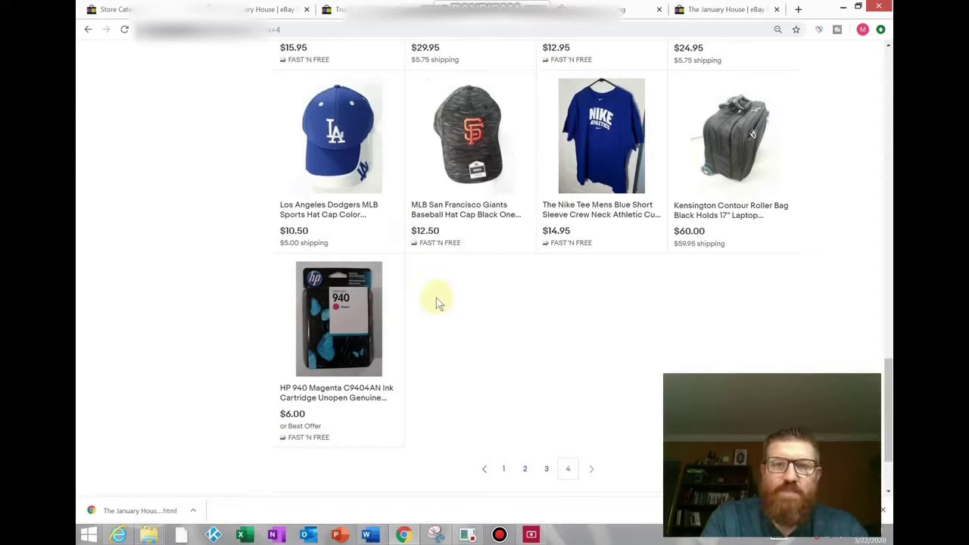
Return to The January House store and filter it to the DVD's category, 46 listings.
click(249, 13)
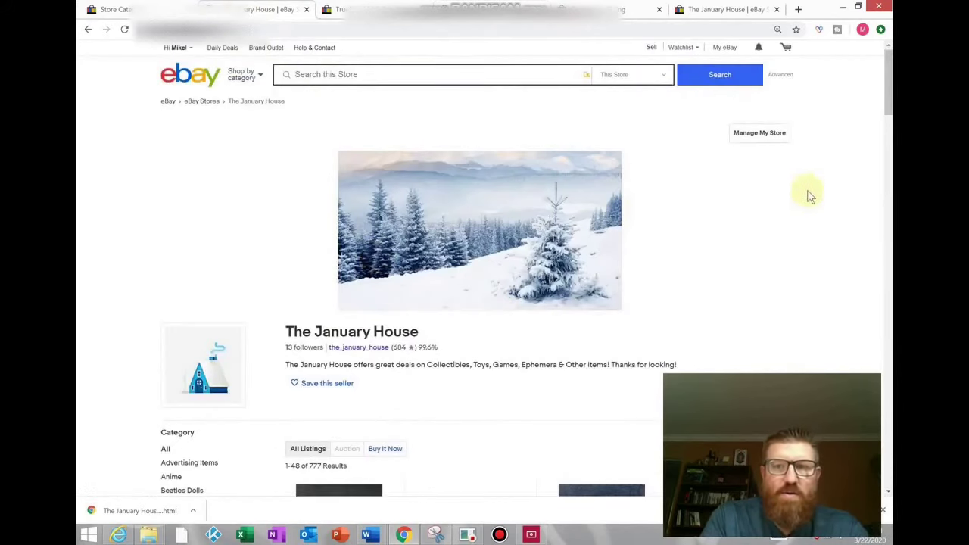
drag(887, 108, 887, 143)
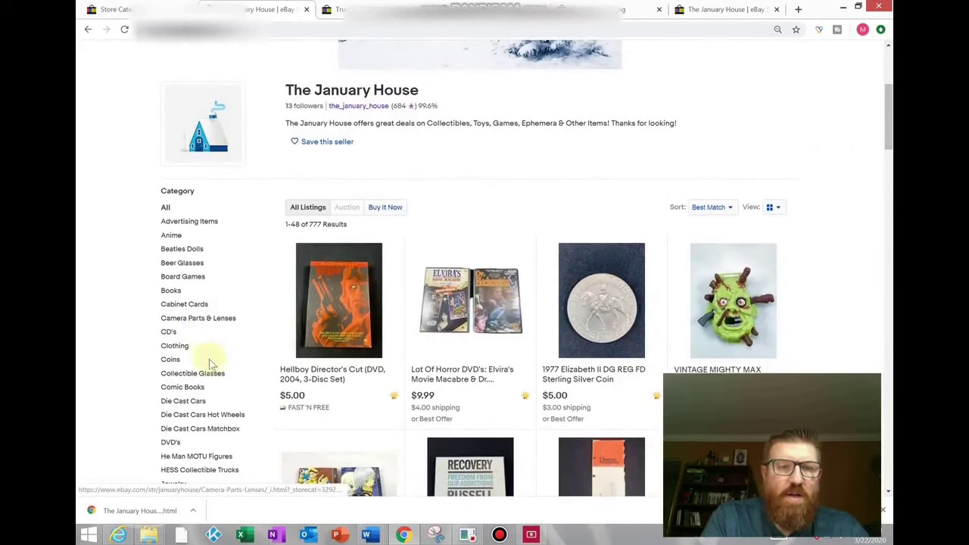
click(171, 443)
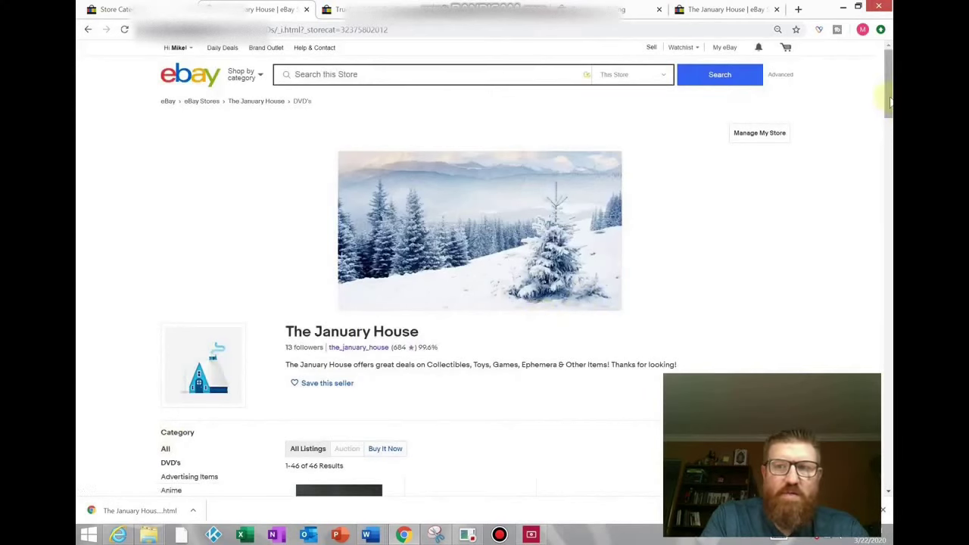
mouse_move(890, 106)
mouse_down()
mouse_move(879, 335)
mouse_move(889, 448)
mouse_move(889, 106)
mouse_up()
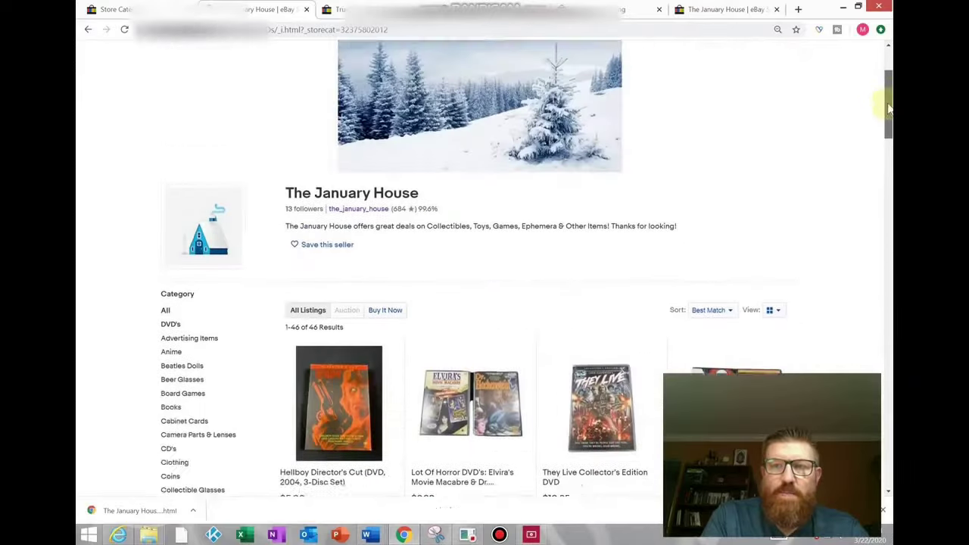